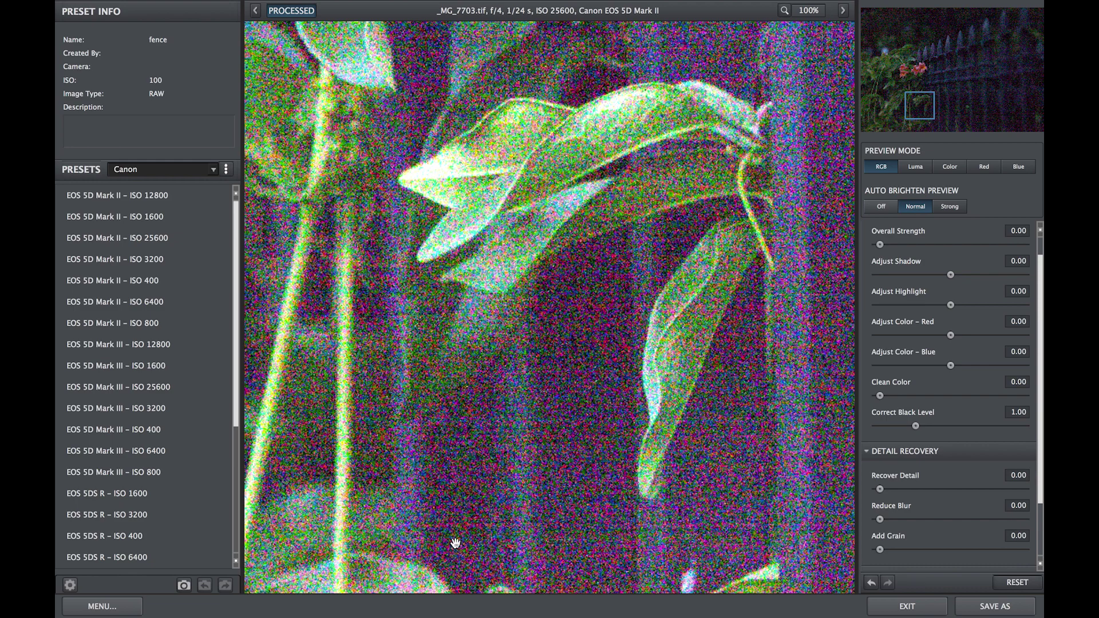
Apply horizontal and vertical debanding at banding width 20, comparing the preview with the original
left_click(868, 452)
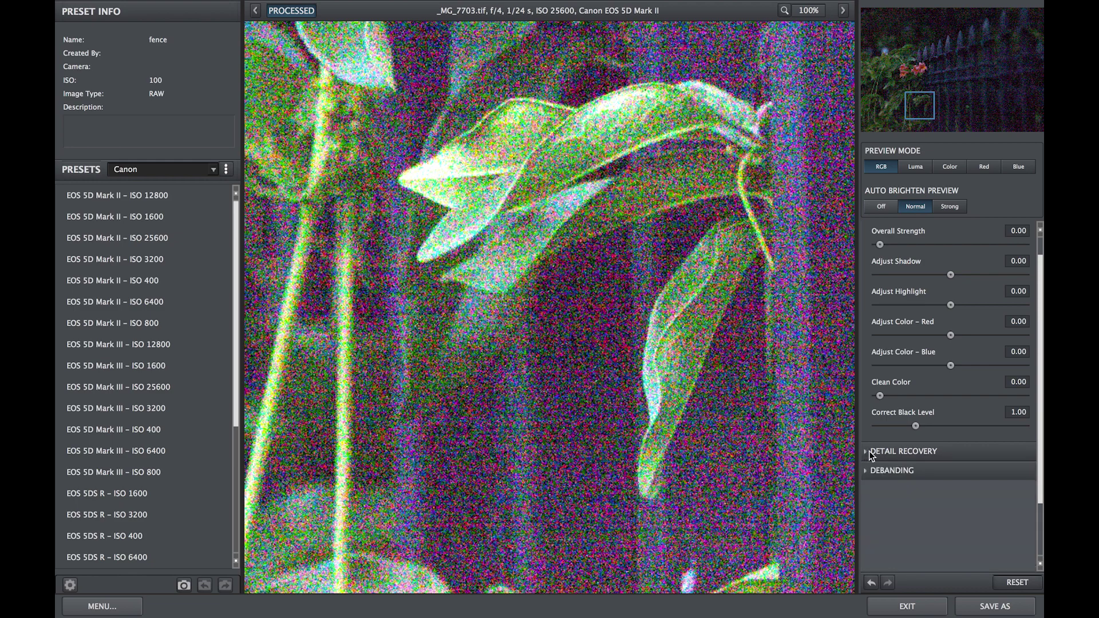
left_click(865, 471)
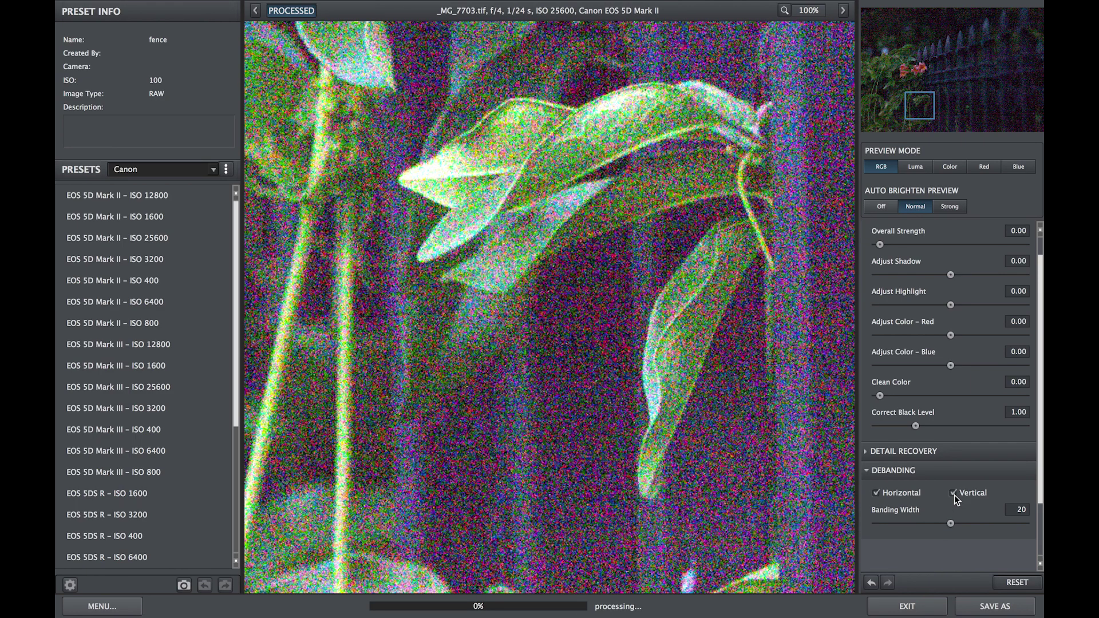
left_click(643, 496)
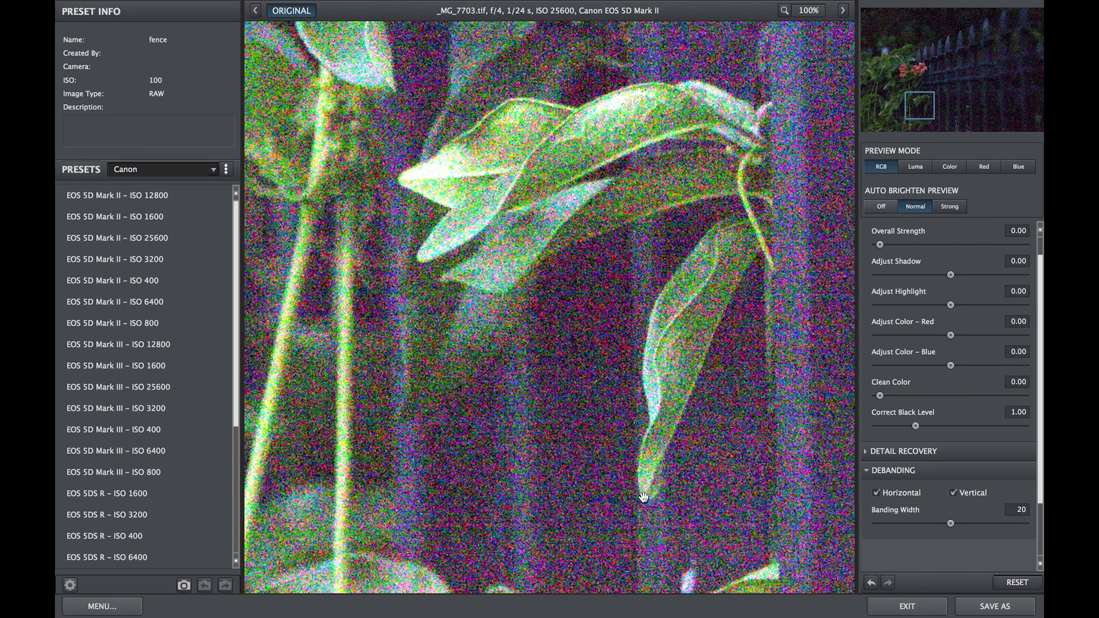
left_click(644, 496)
left_click(643, 496)
left_click(869, 472)
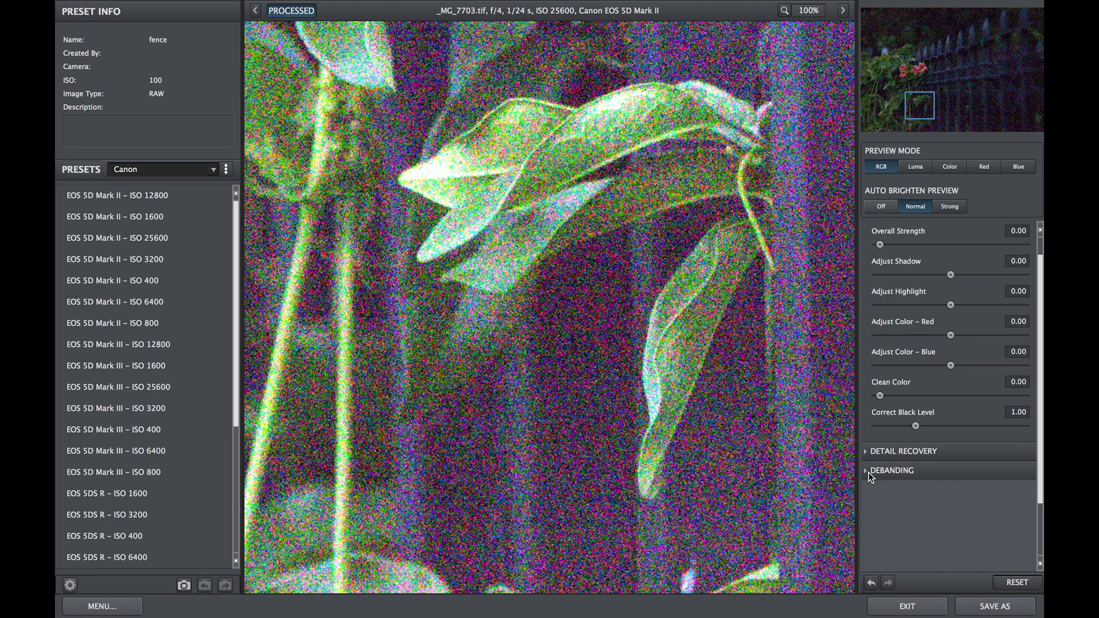
scroll(998, 366, "up", 1)
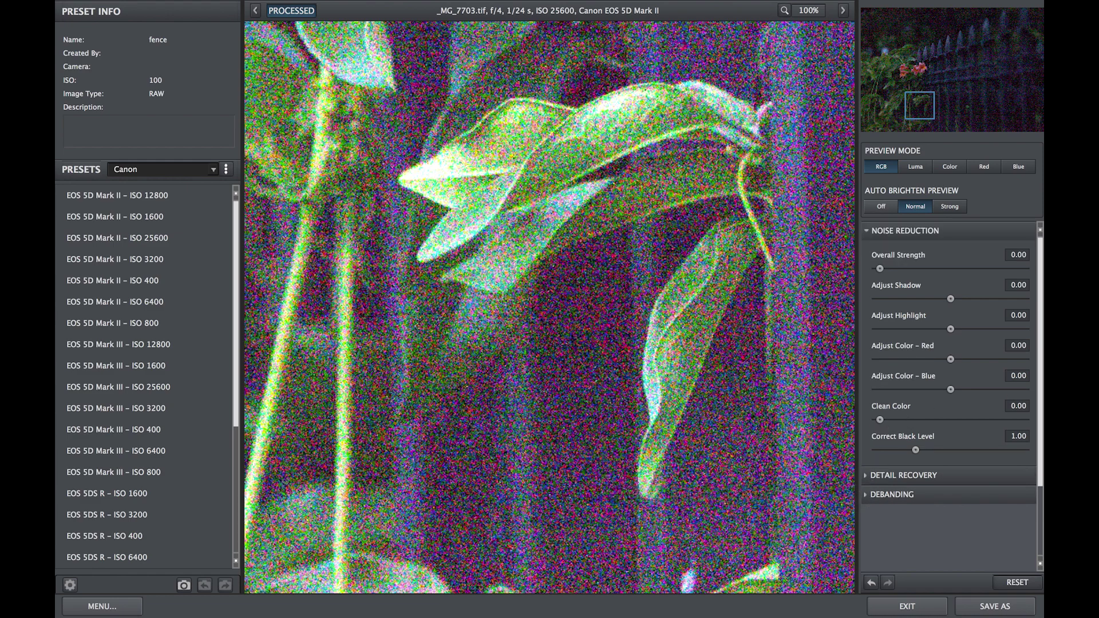
left_click(867, 231)
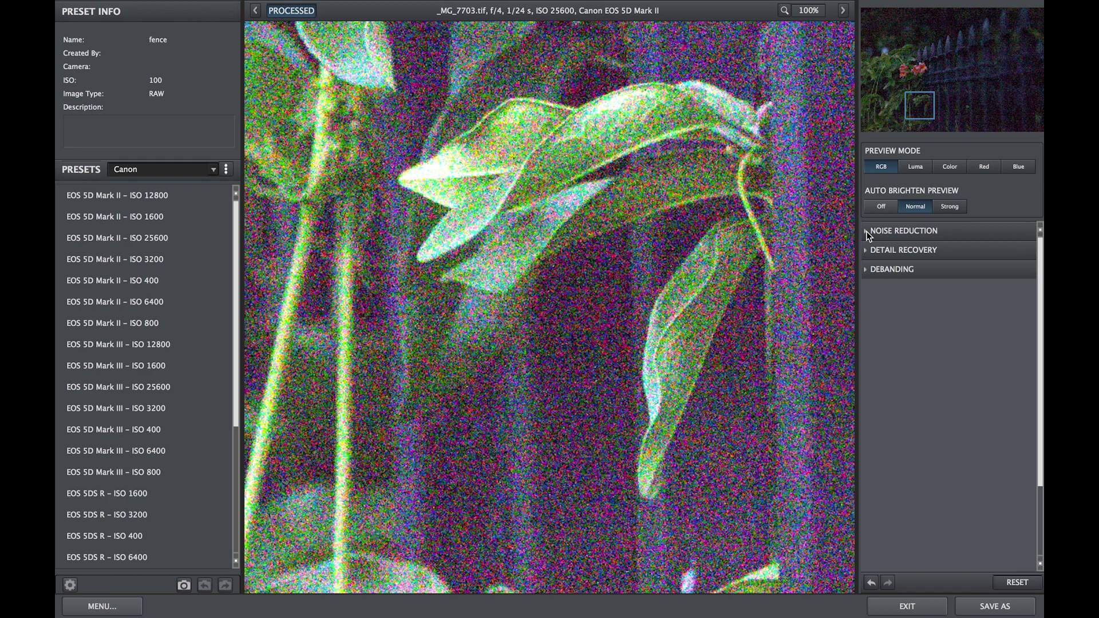
left_click(866, 232)
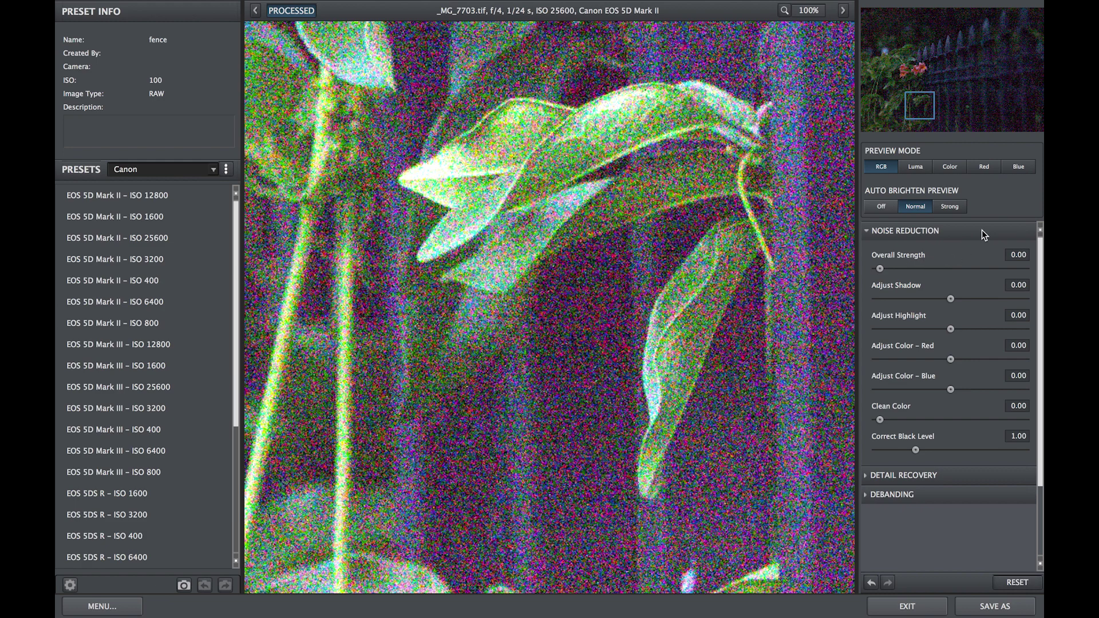
left_click(915, 168)
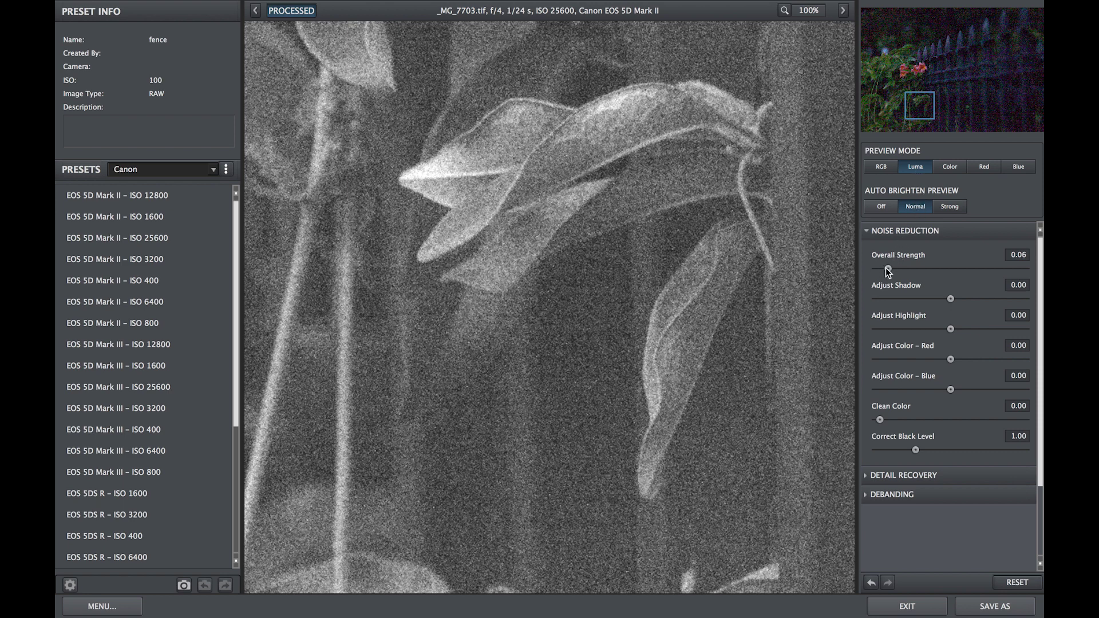
Set Overall Strength to 0.68, Adjust Shadow to 0.25 and Adjust Highlight to -0.94
left_click_drag(884, 269, 966, 272)
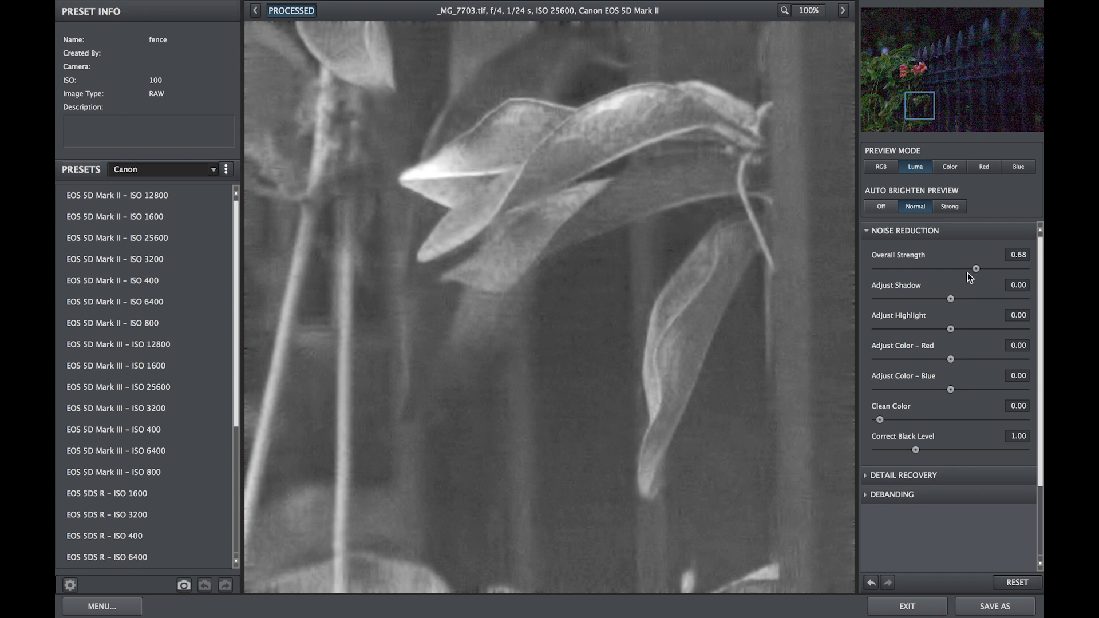
left_click_drag(950, 298, 967, 298)
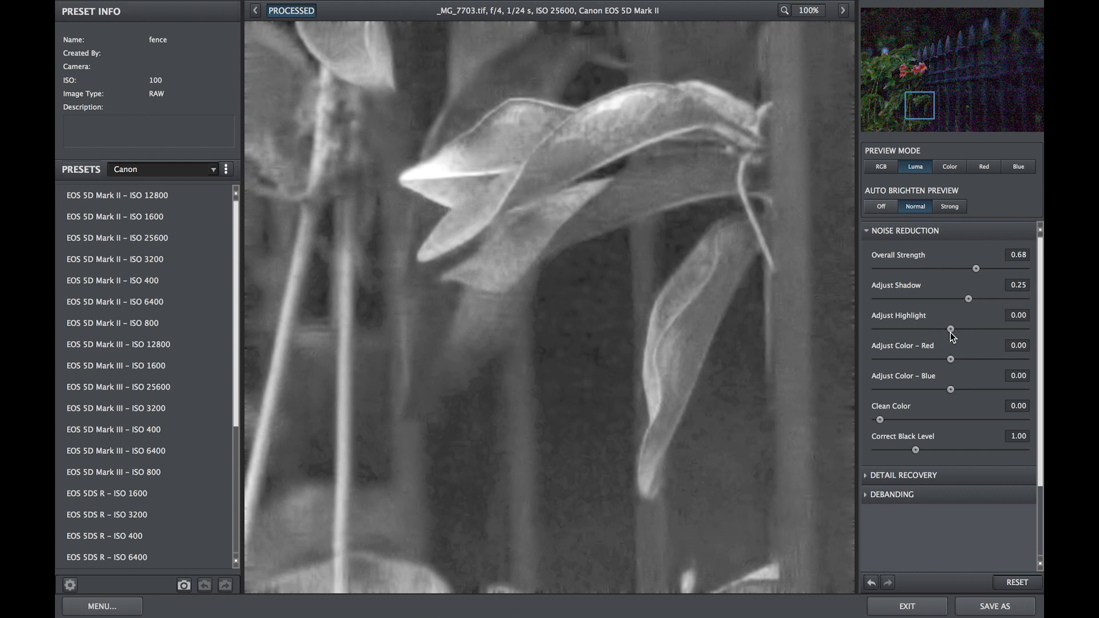
left_click_drag(950, 331, 884, 331)
left_click(986, 171)
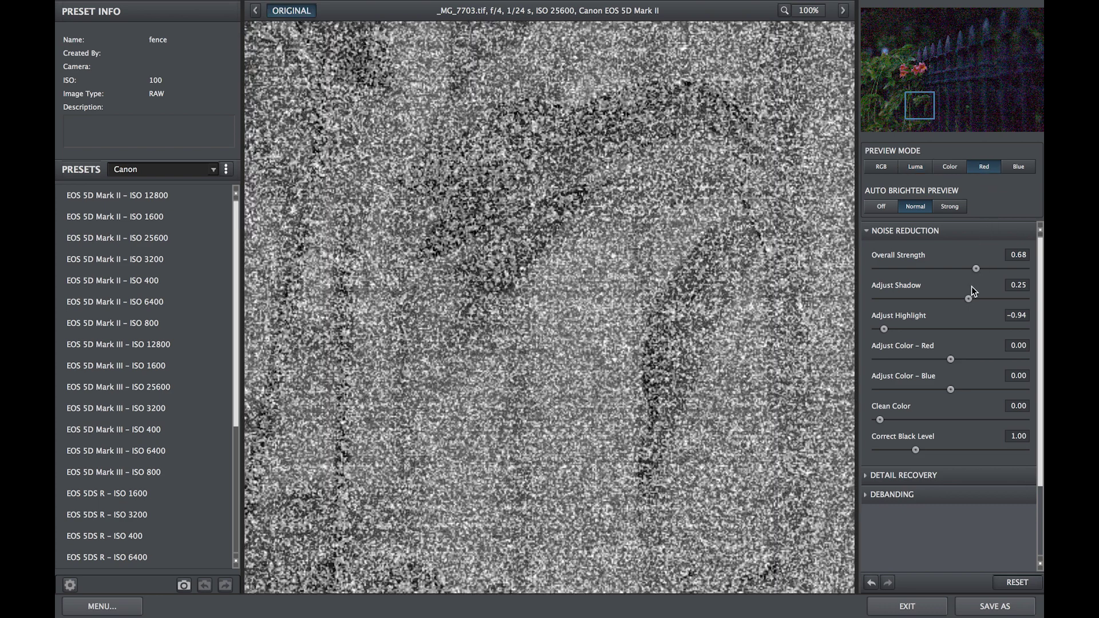
Raise Adjust Color – Red to 0.84 and Adjust Color – Blue to 0.80 using single-channel previews
left_click(968, 299)
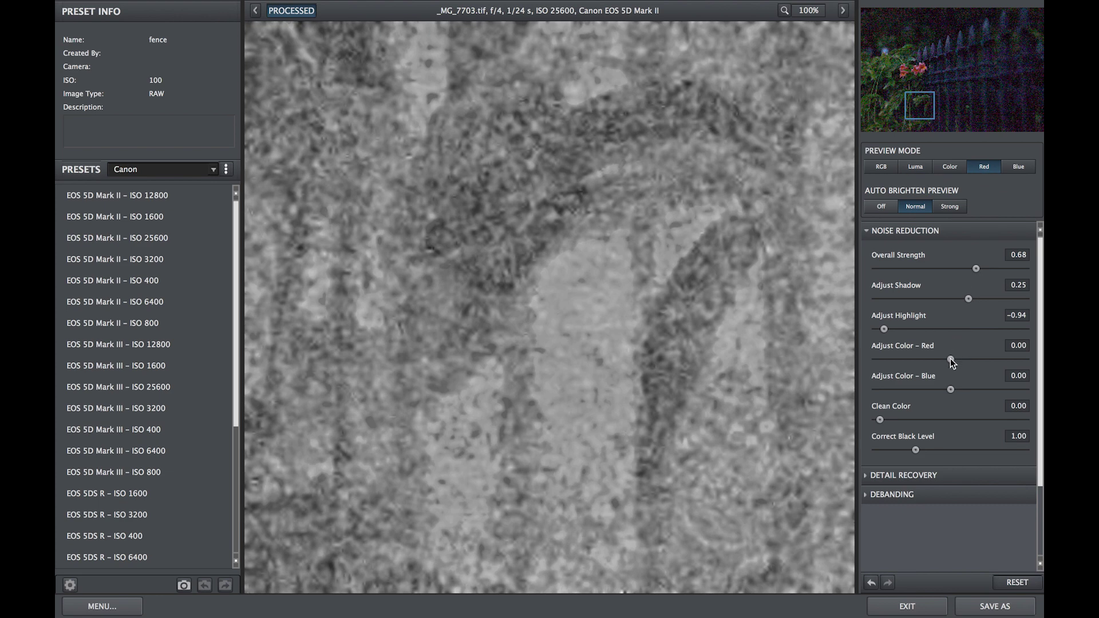
left_click_drag(950, 359, 996, 360)
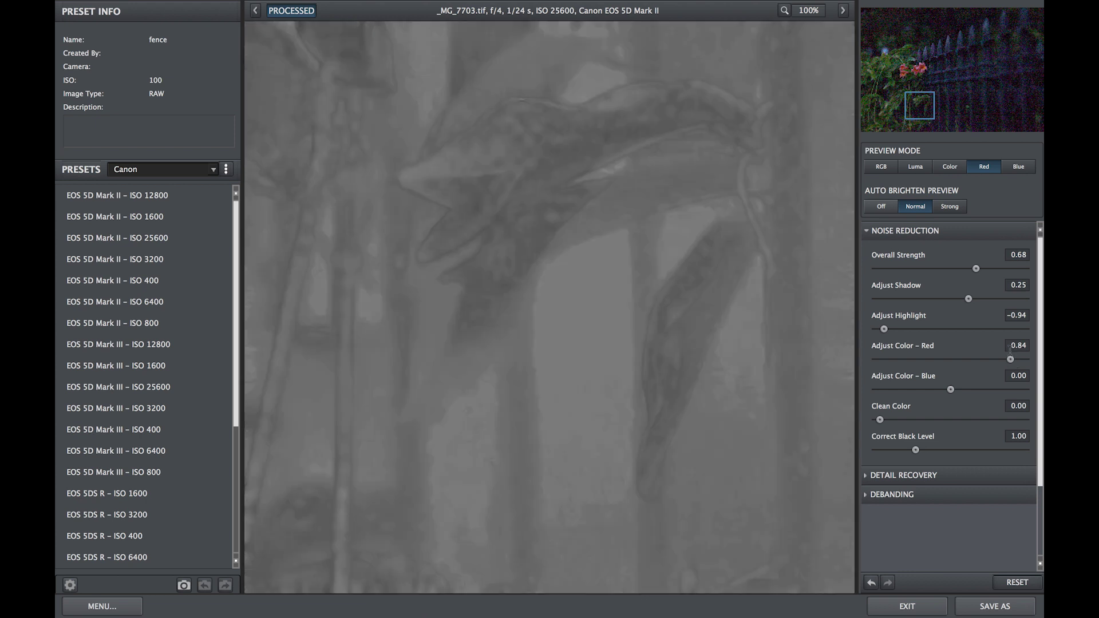
left_click(1018, 167)
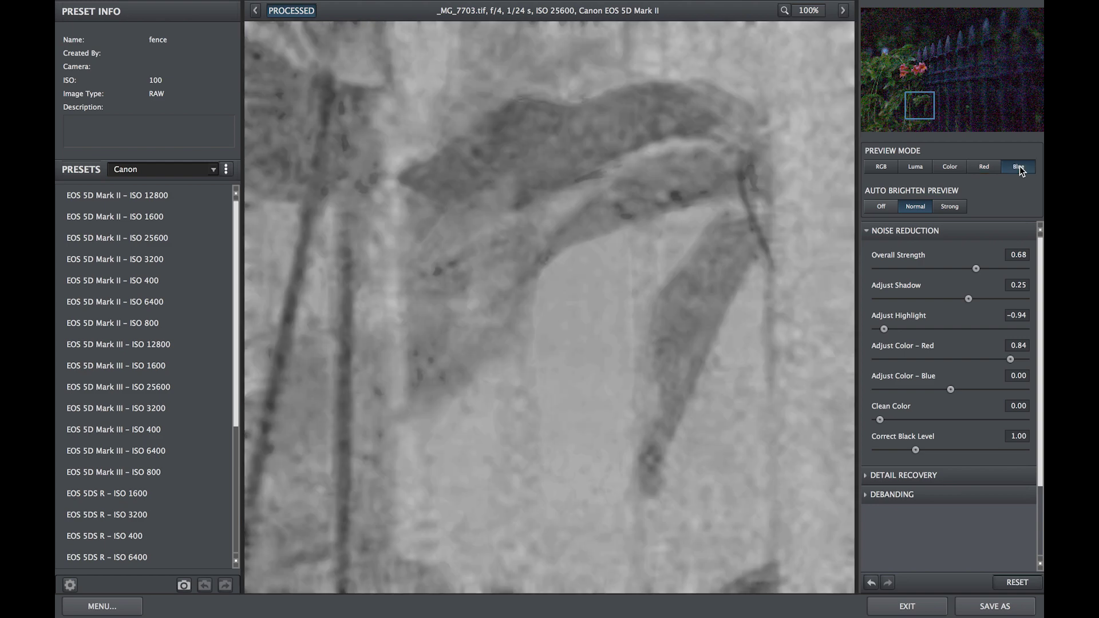
key("space")
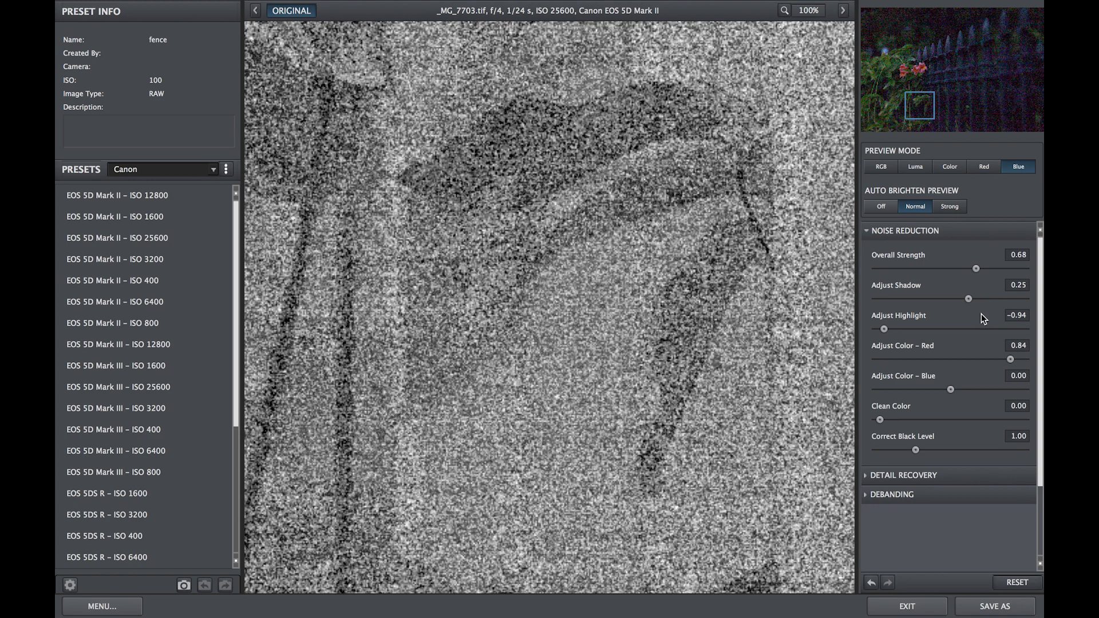
key("space")
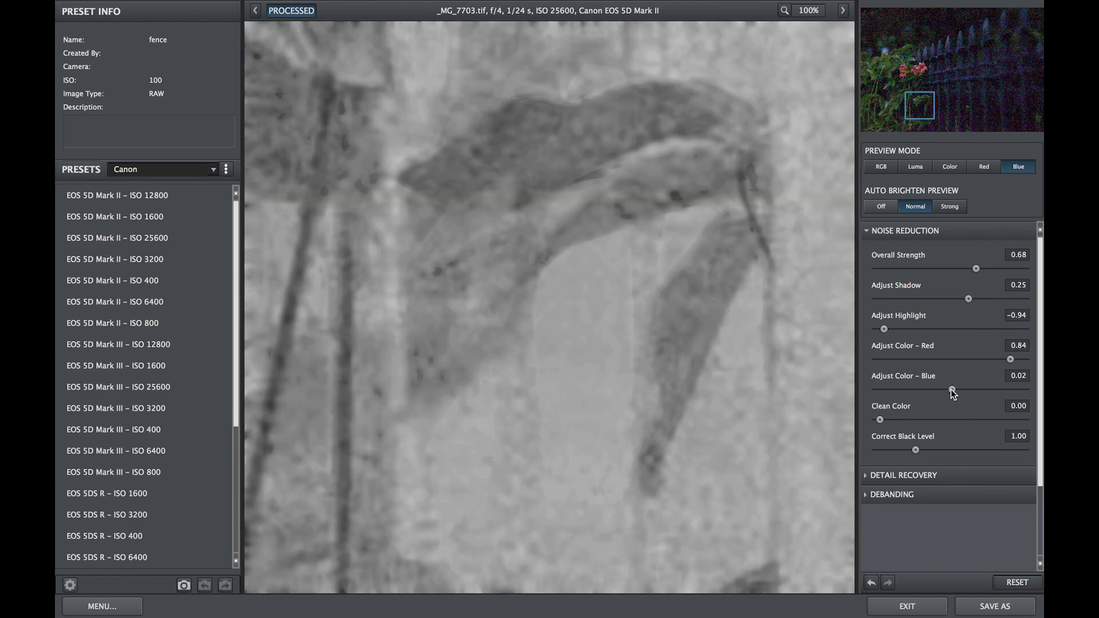
left_click_drag(952, 391, 993, 393)
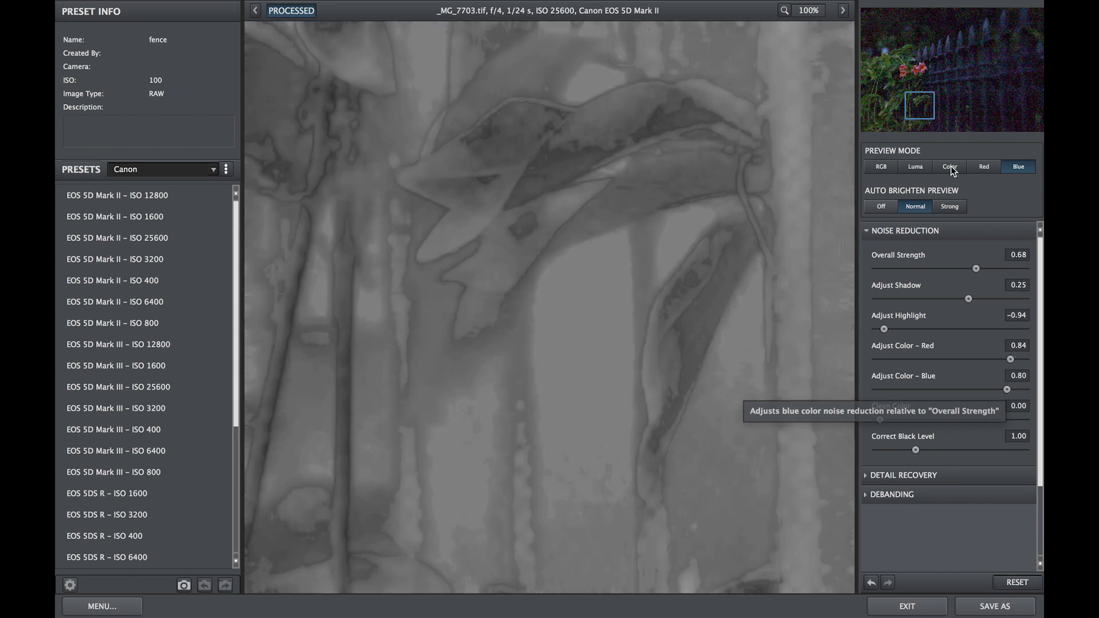
left_click(950, 167)
Raise Clean Color to 0.61 while viewing the colour noise map
left_click(778, 330)
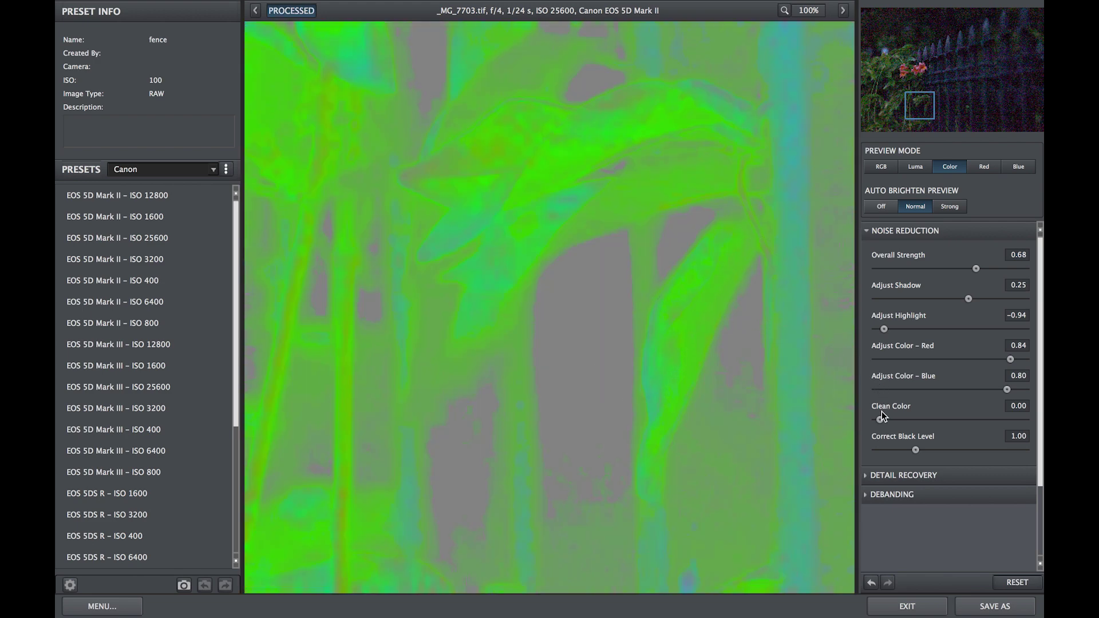
left_click_drag(881, 416, 922, 424)
left_click_drag(938, 421, 966, 420)
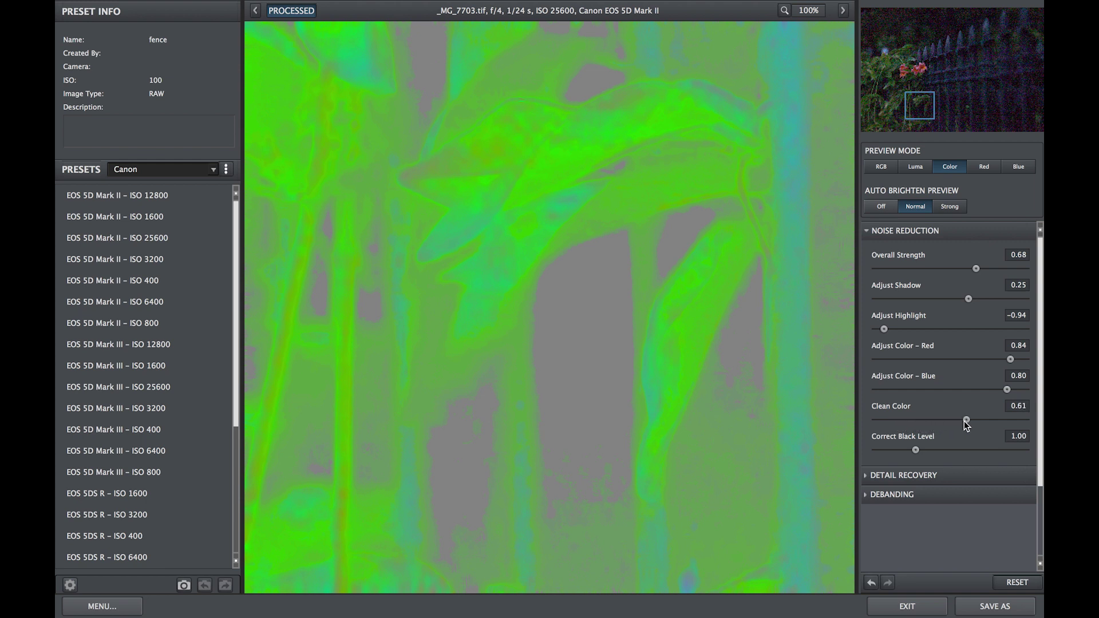
Show the RGB preview with Auto Brighten off and set Correct Black Level to 0.17
left_click(882, 167)
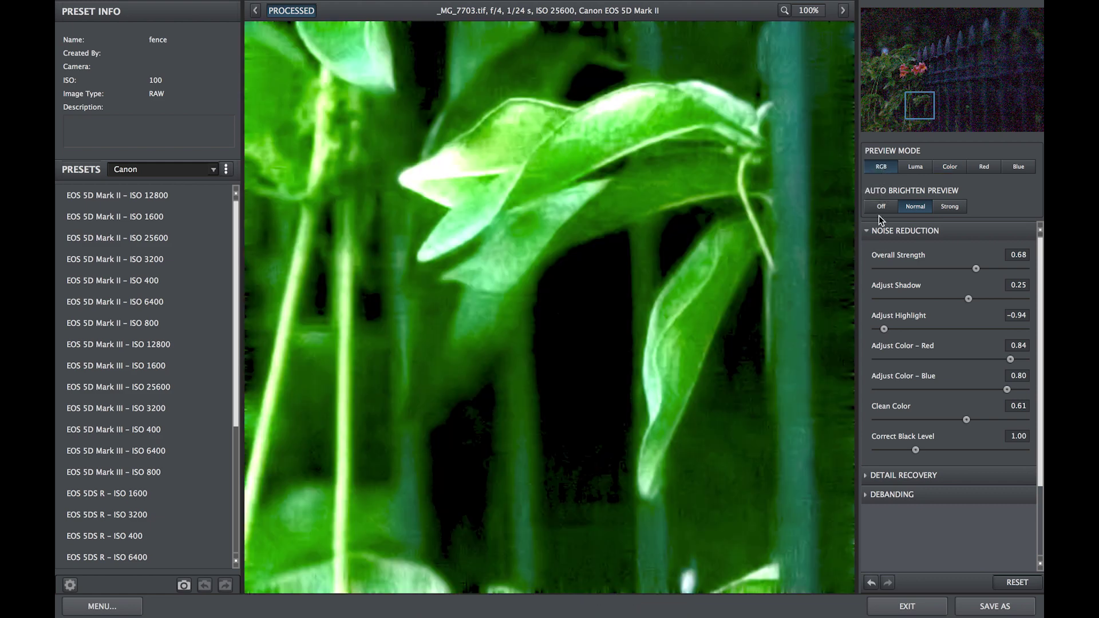
left_click(881, 209)
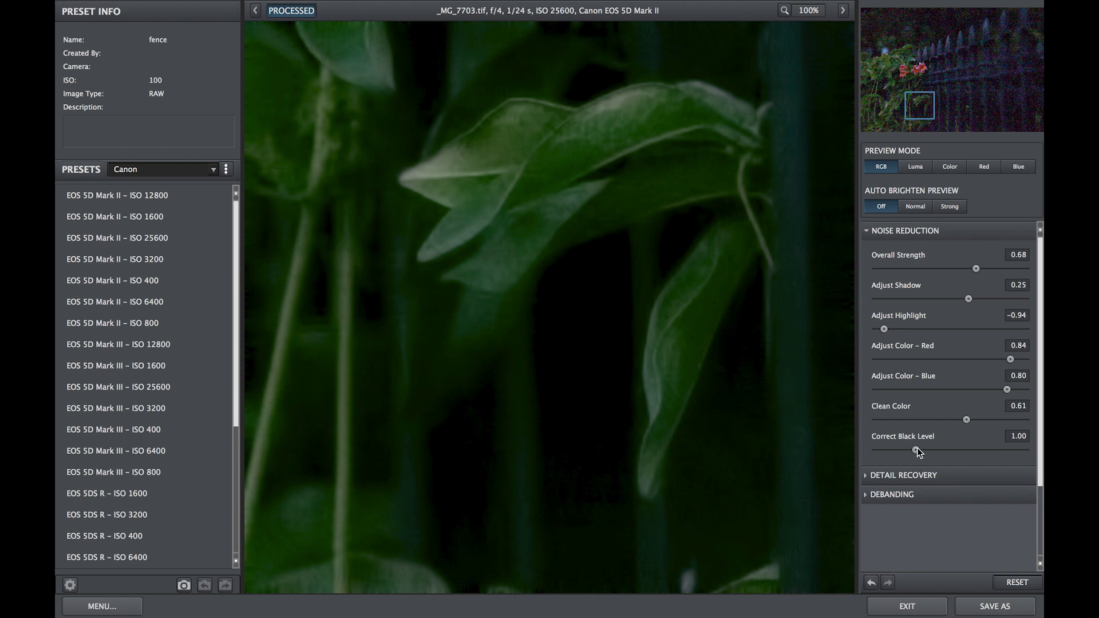
left_click_drag(916, 450, 884, 448)
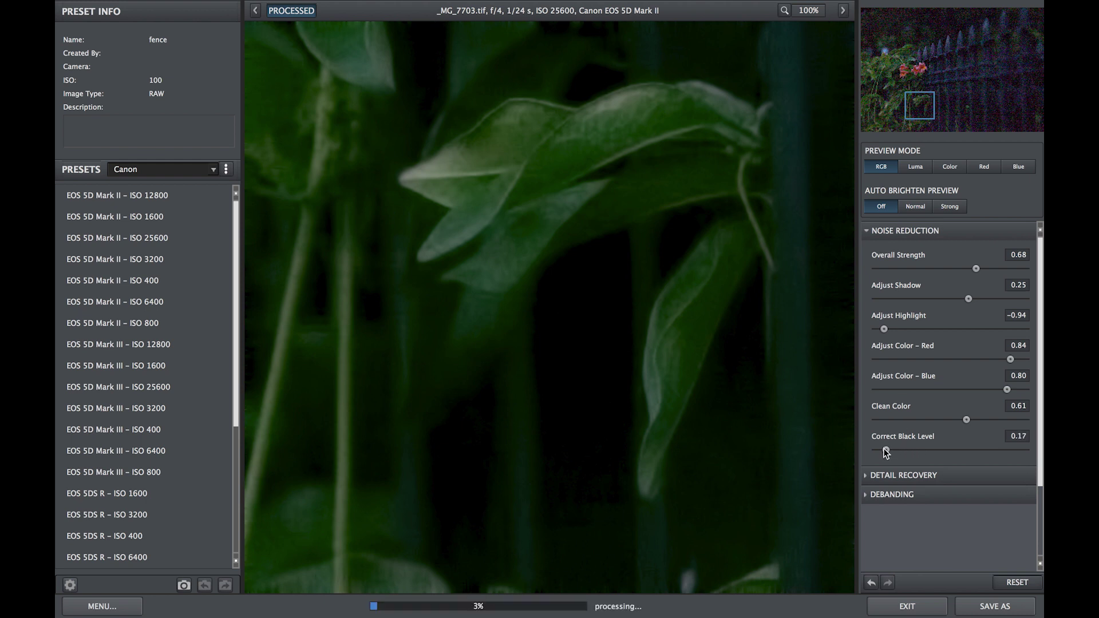
left_click(768, 376)
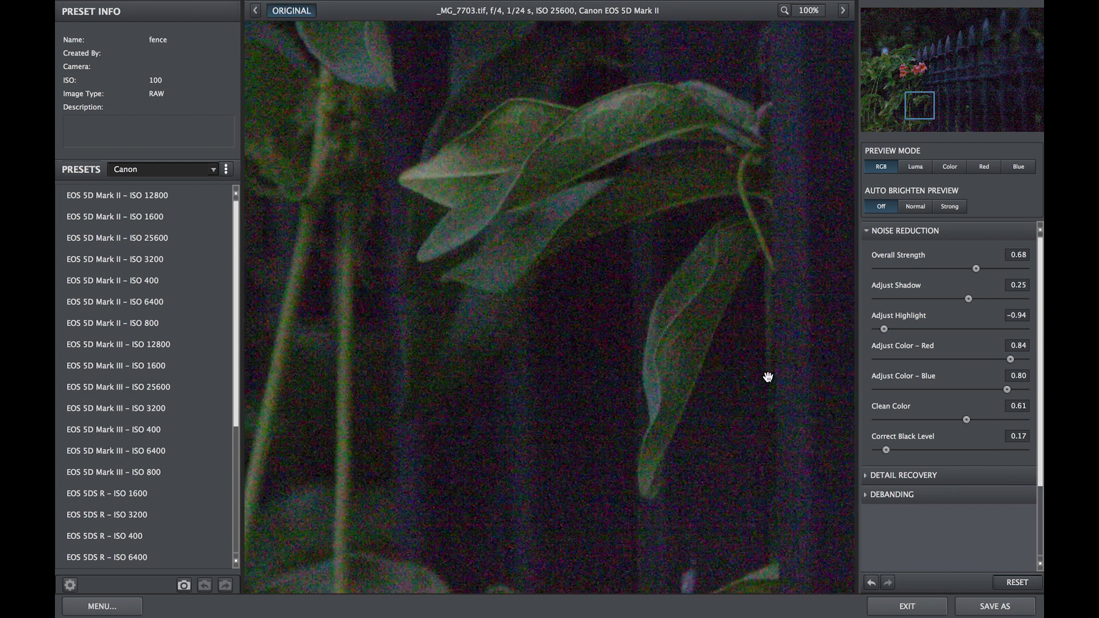
left_click(767, 377)
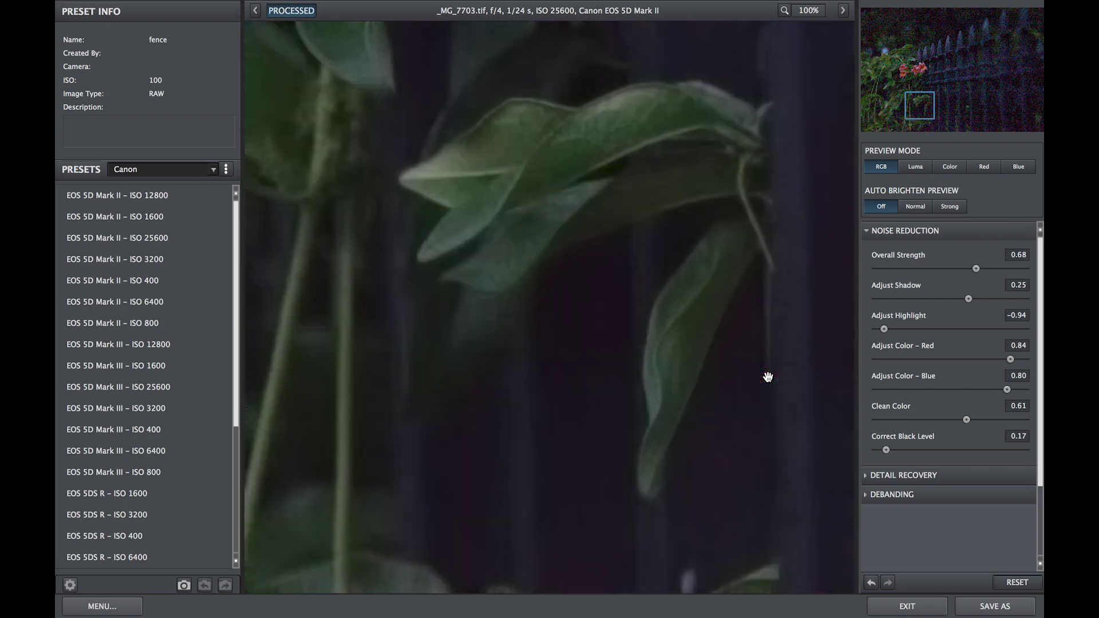
In Detail Recovery, set Recover Detail 0.50, Reduce Blur 0.10 and Add Grain 0.58
left_click(868, 230)
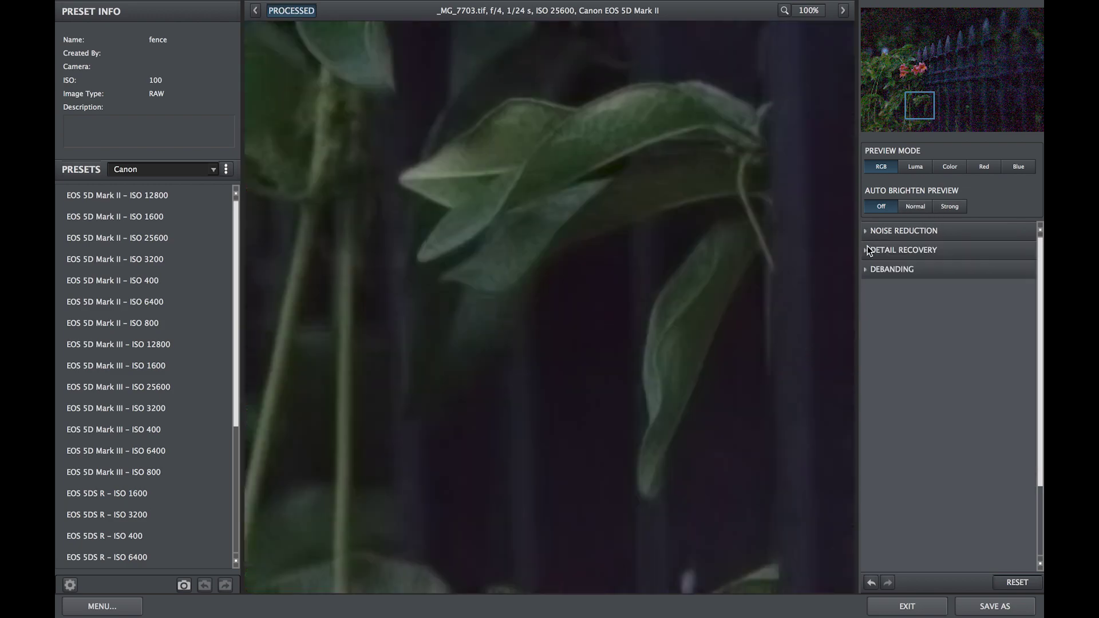
left_click(867, 247)
left_click(845, 246)
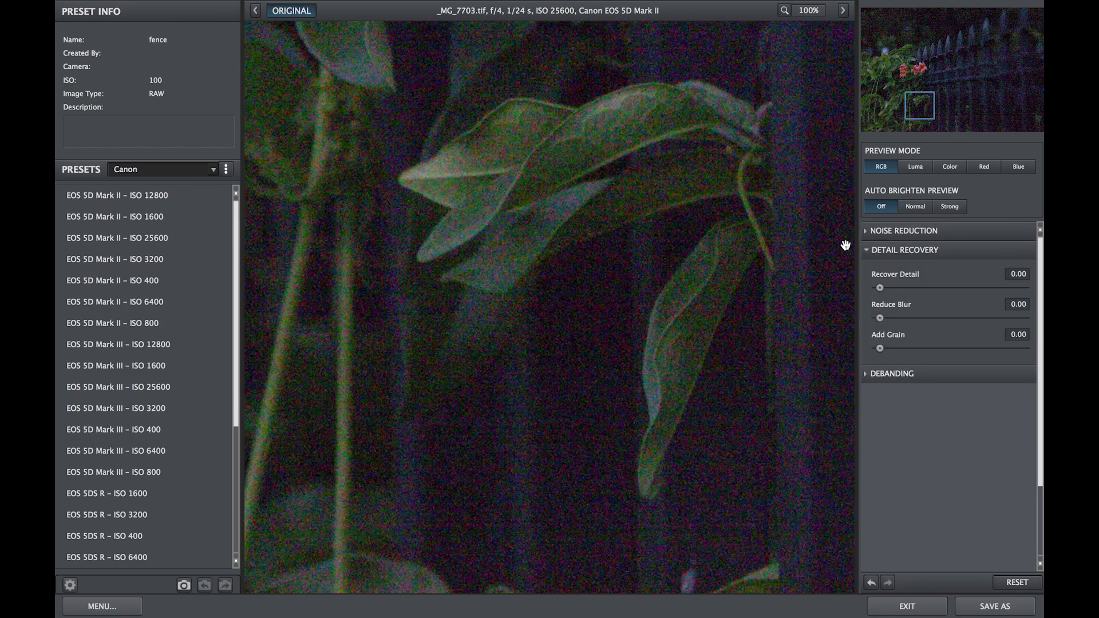
left_click(845, 246)
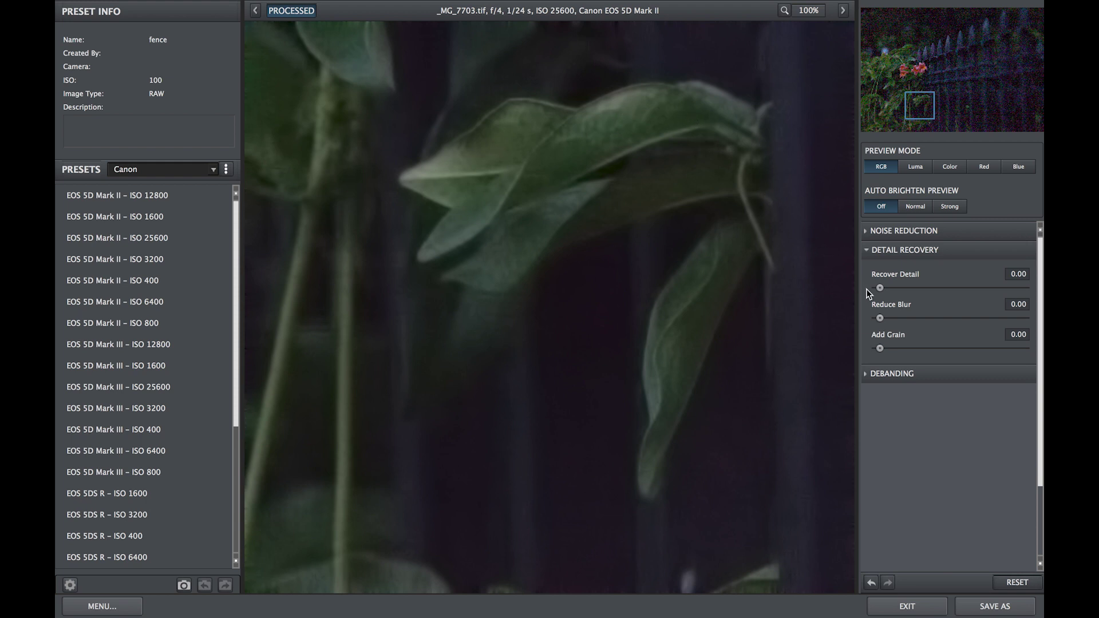
left_click_drag(880, 289, 946, 293)
left_click_drag(891, 319, 892, 320)
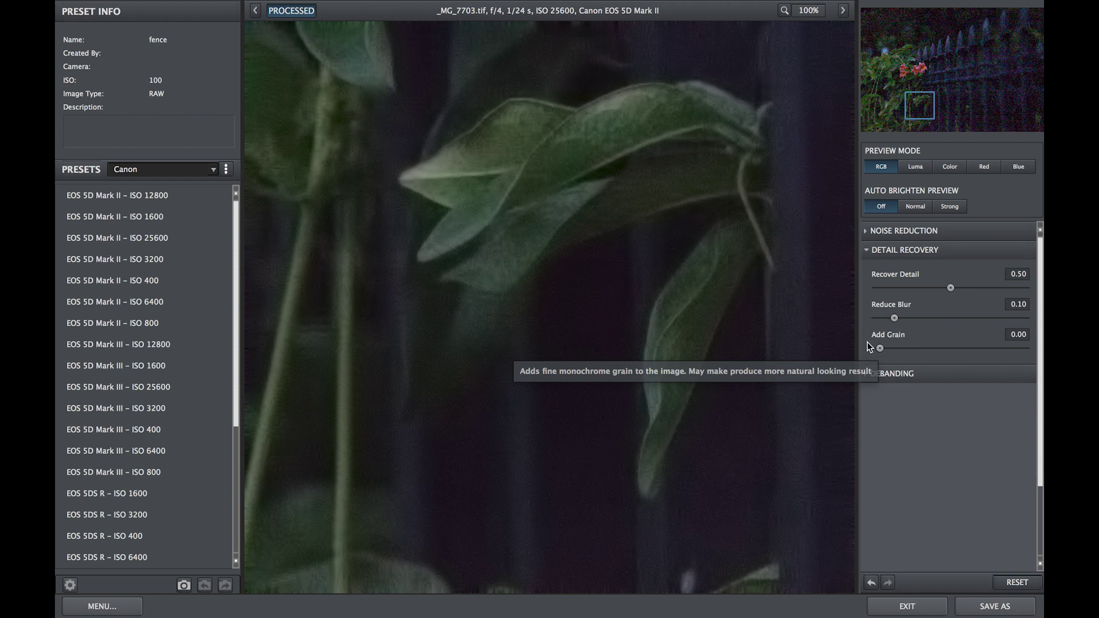
left_click_drag(881, 347, 953, 352)
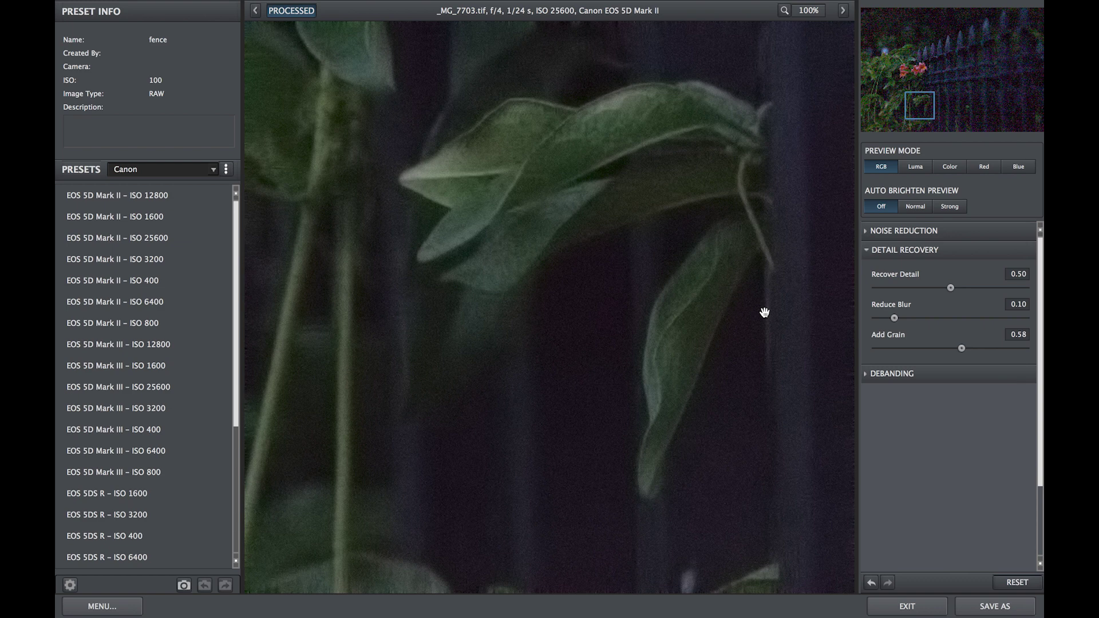
left_click(764, 312)
Move the preview onto the pink flowers and compare them with the unprocessed original
left_click(765, 312)
left_click_drag(918, 114, 911, 83)
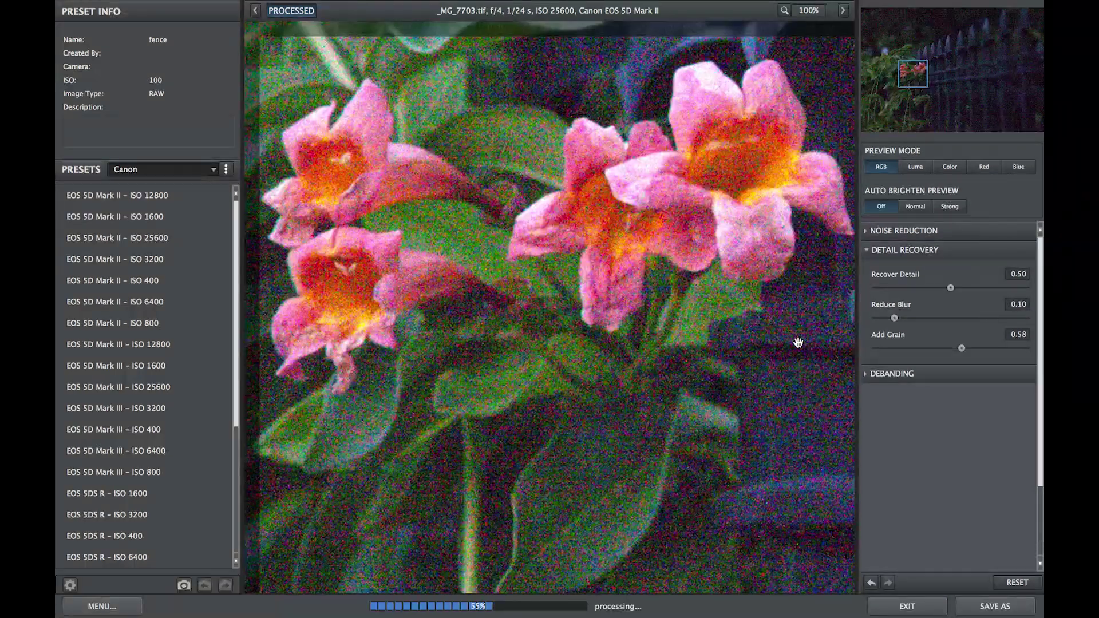
left_click(793, 342)
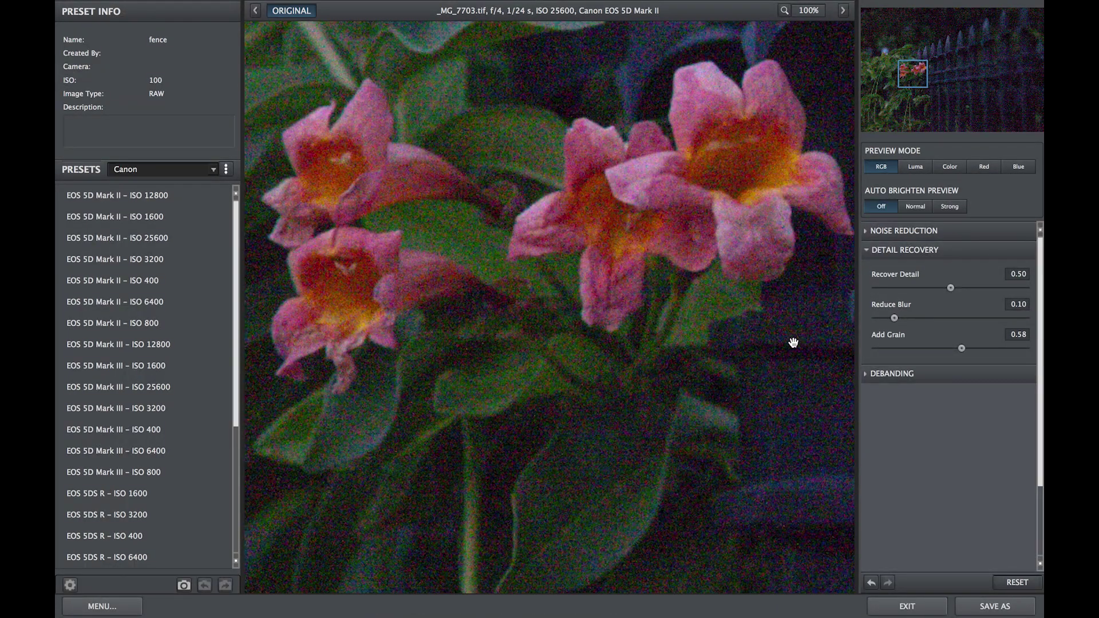